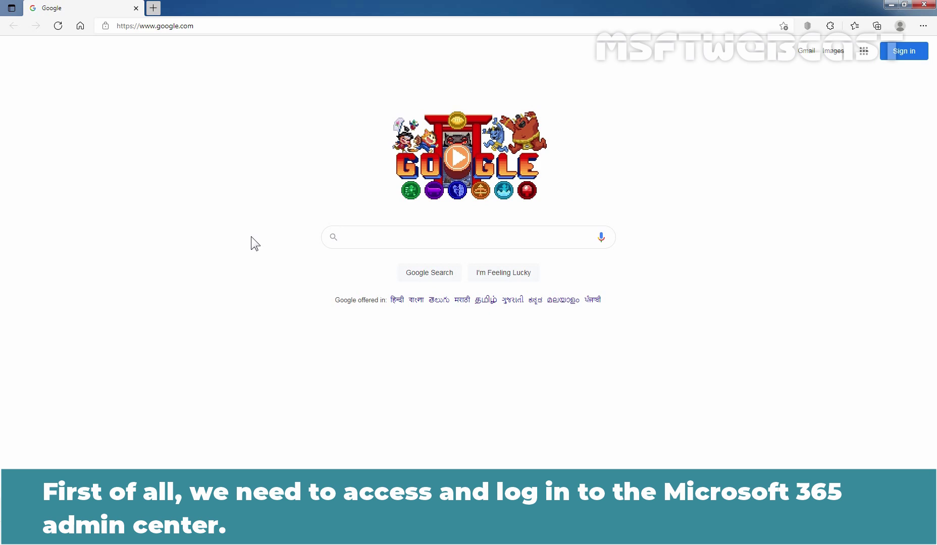
pyautogui.hotkey('ctrl', 'l')
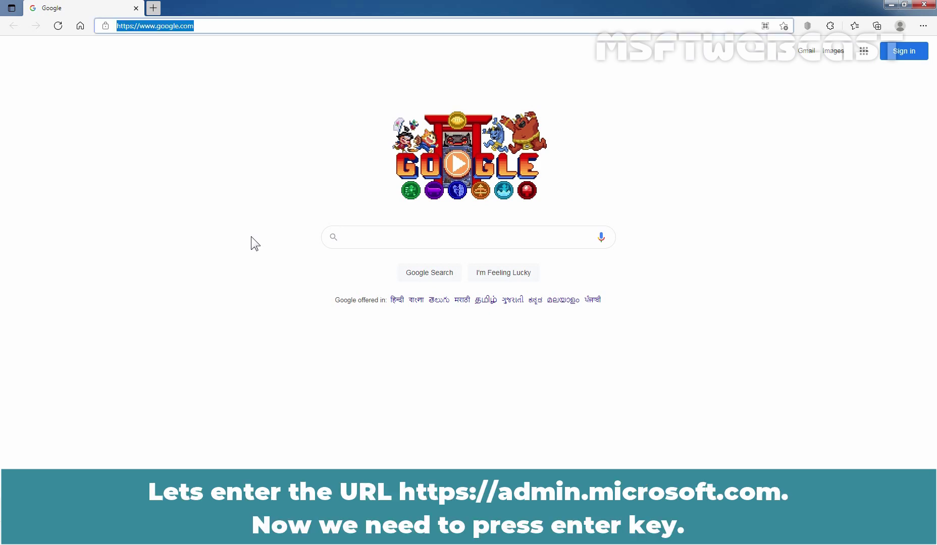
pyautogui.write('https://admin.microsoft.com')
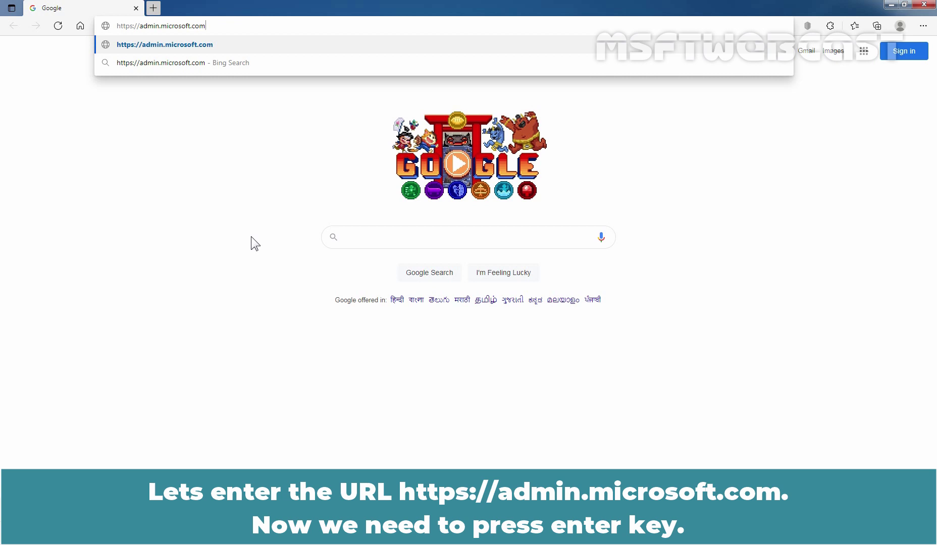
pyautogui.press('Return')
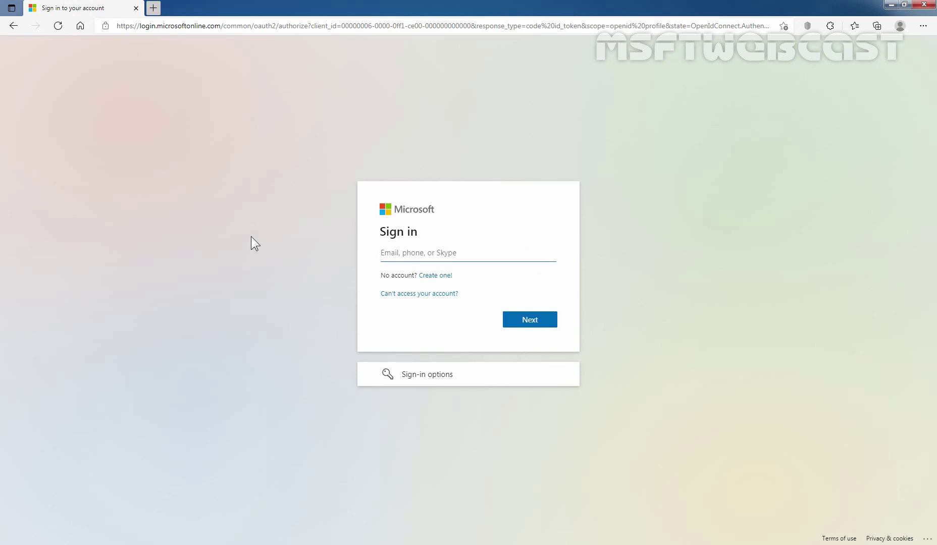
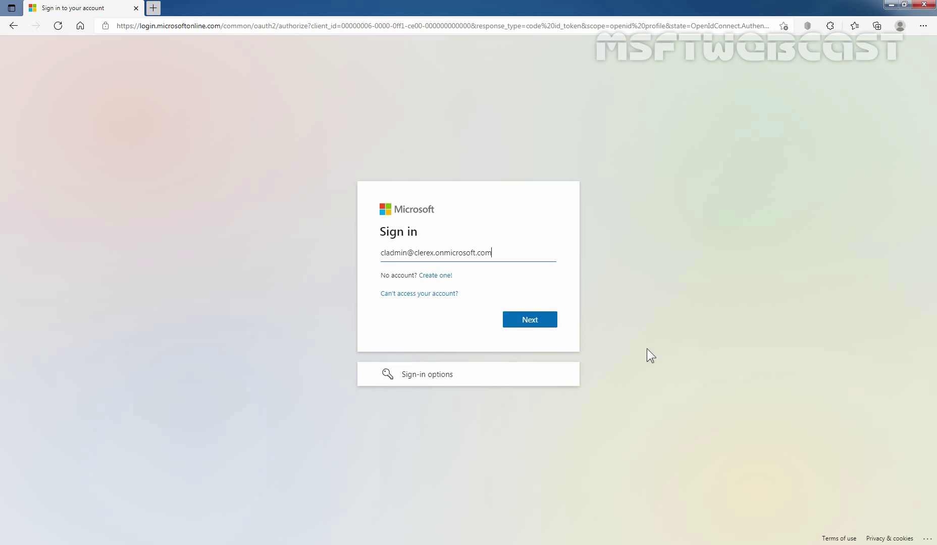
# - Sign in with the admin account's e-mail and password, stay signed in, and decline saving the password
pyautogui.click(526, 316)
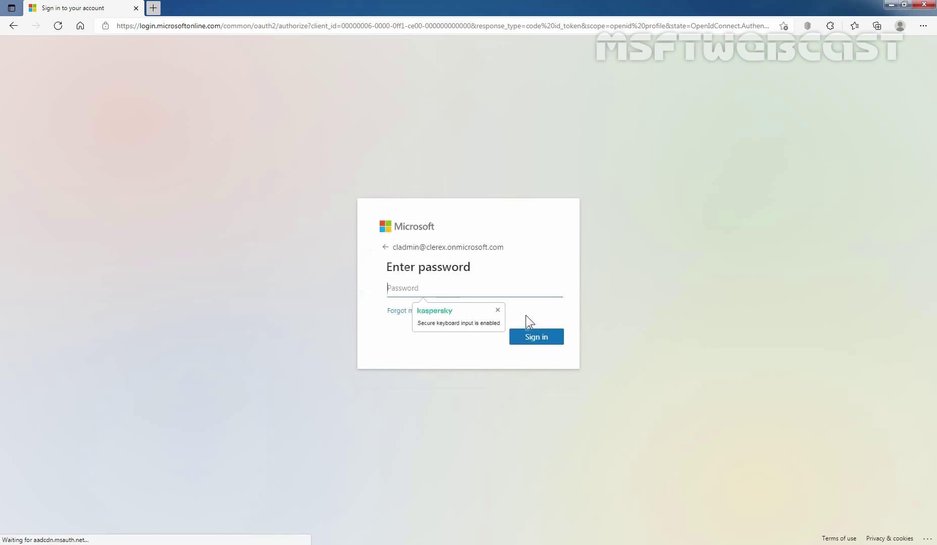
pyautogui.write('••••••••••••••••••')
pyautogui.click(529, 337)
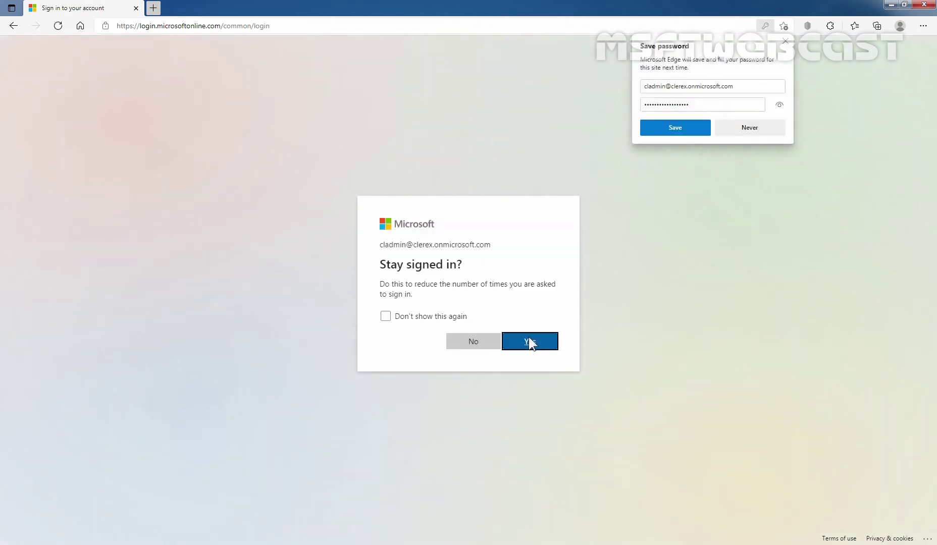
pyautogui.click(528, 336)
pyautogui.click(796, 131)
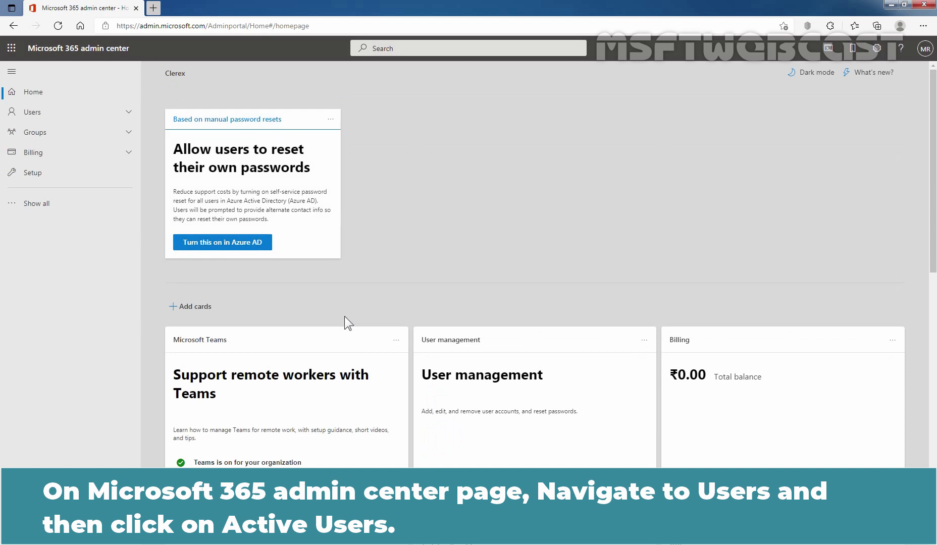
# - Open the Active users list under Users
pyautogui.click(43, 112)
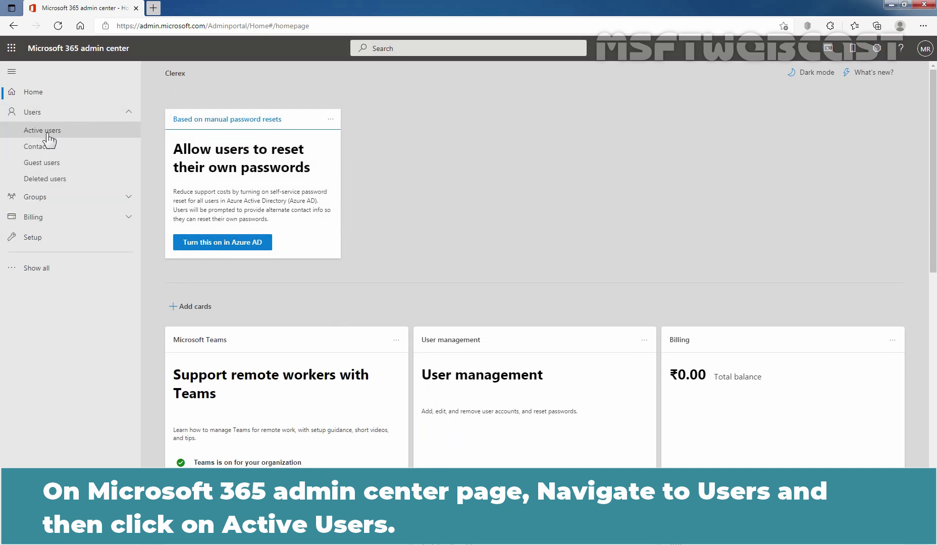
pyautogui.click(47, 133)
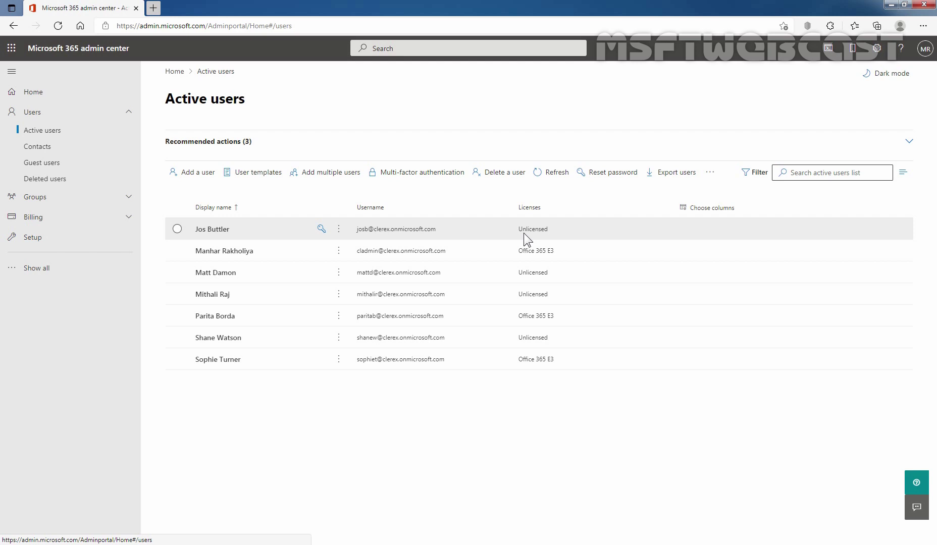
# - Assign an Office 365 E3 license to the first, unlicensed user and save
pyautogui.click(212, 230)
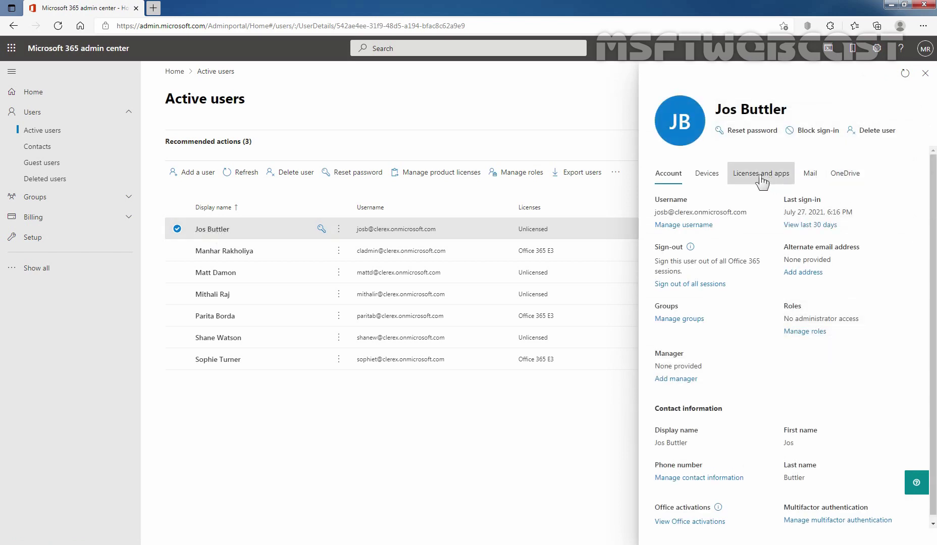
pyautogui.click(769, 180)
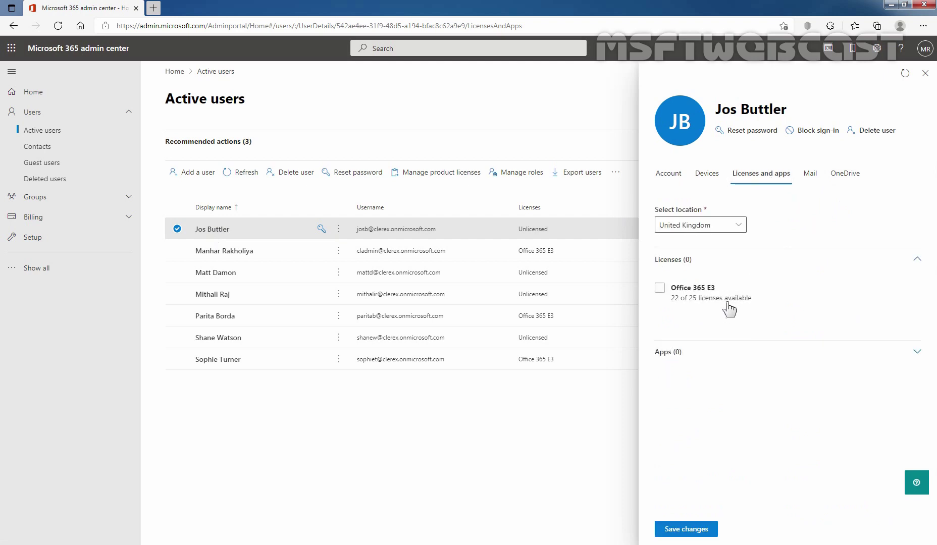
pyautogui.click(660, 288)
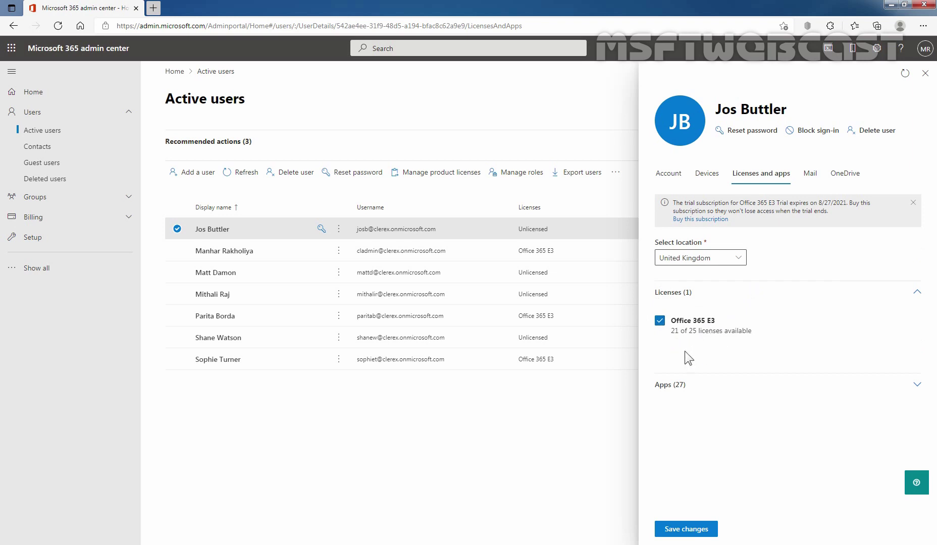
pyautogui.click(685, 529)
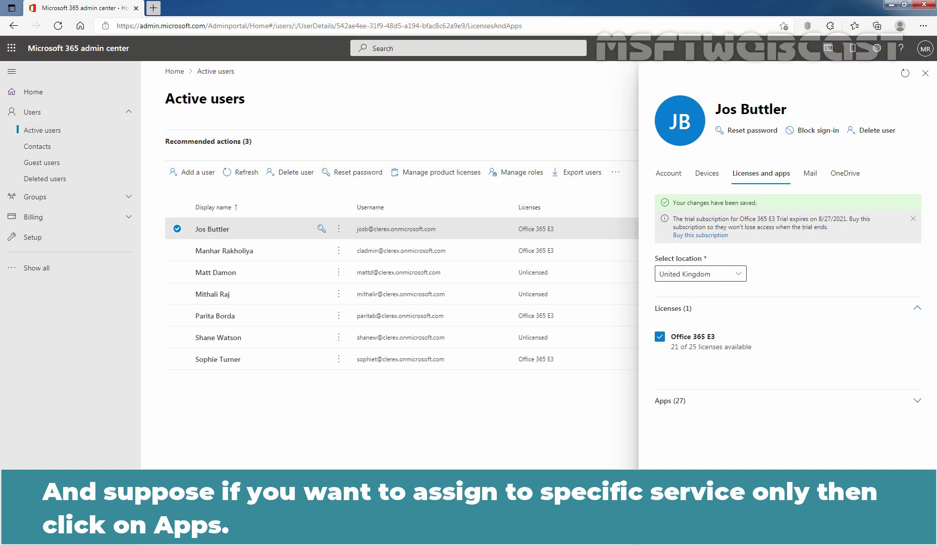
# - Clear all E3 apps and tick Exchange Online (Plan 2) and Microsoft Bookings. Then re-enable all 27 apps and save
pyautogui.click(914, 403)
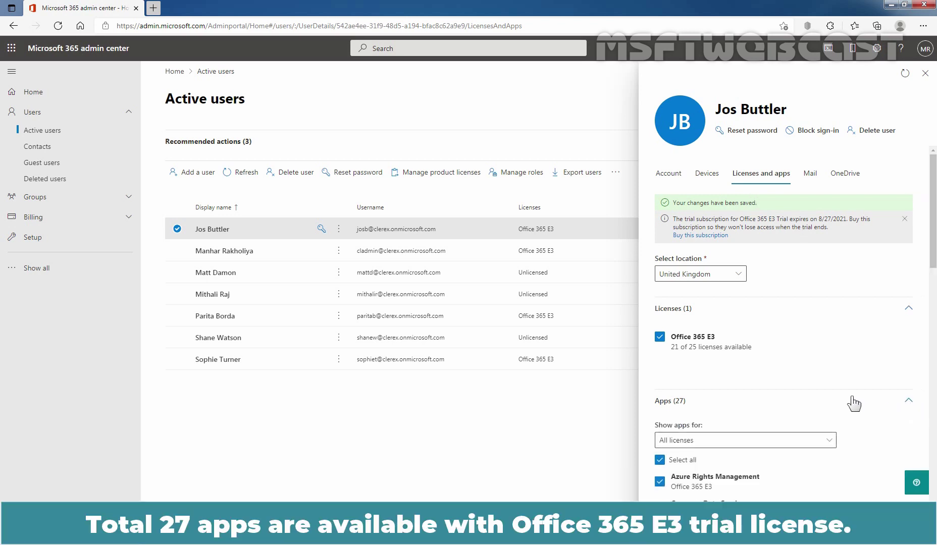
pyautogui.scroll(-4, 849, 399)
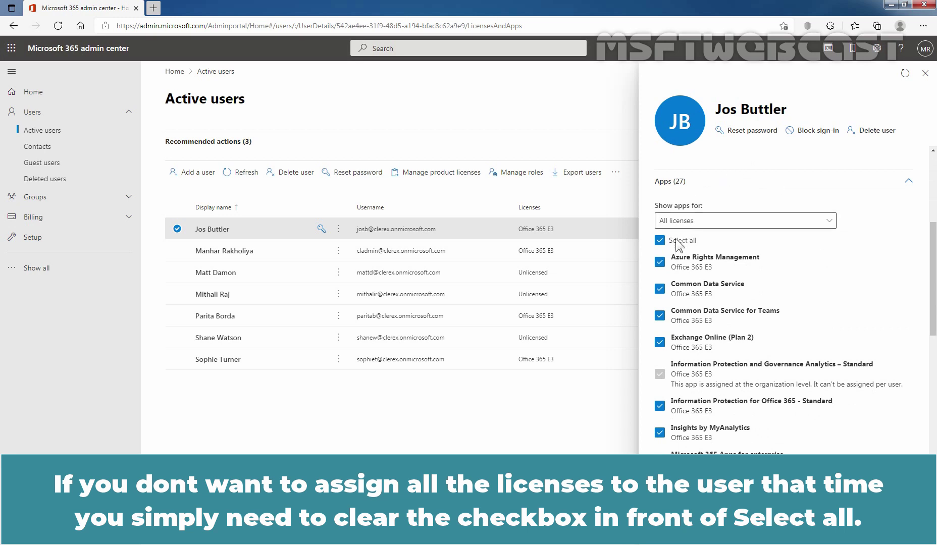
pyautogui.click(660, 241)
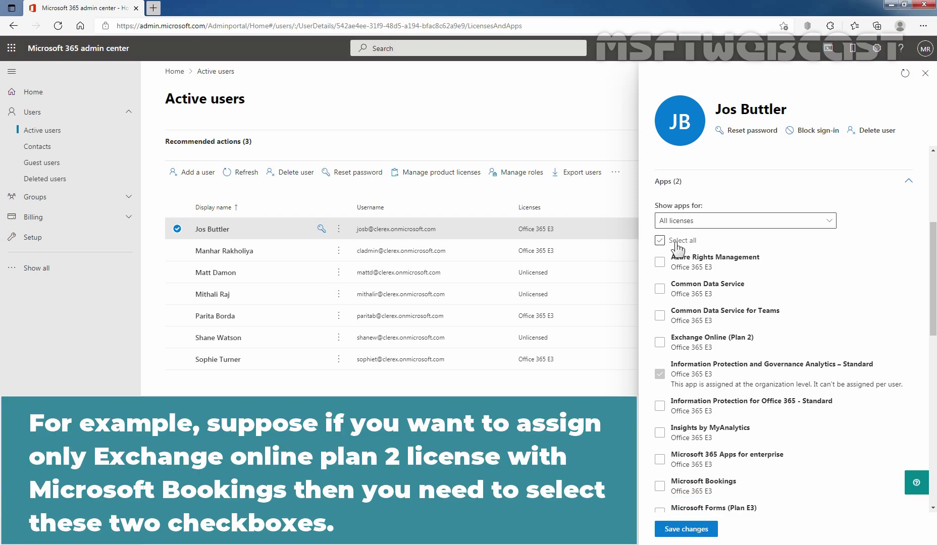
pyautogui.click(660, 343)
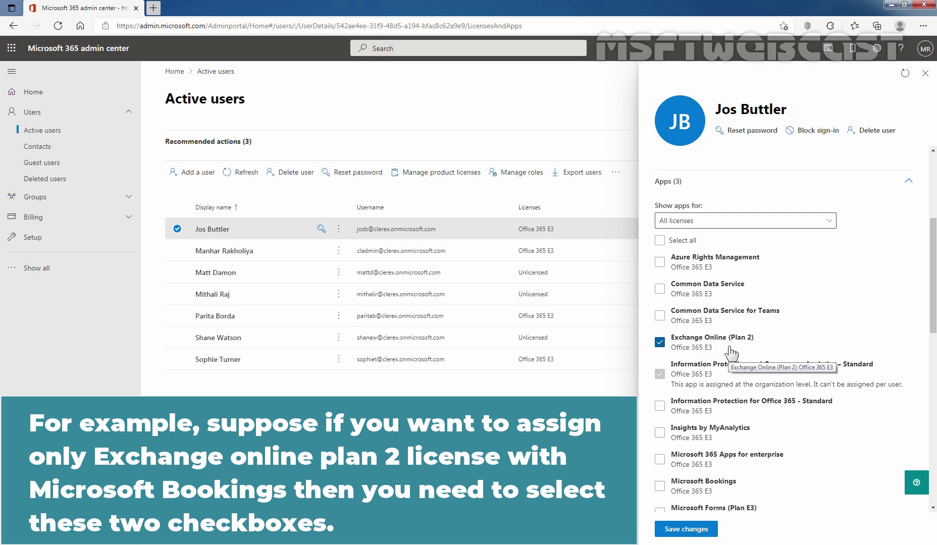
pyautogui.scroll(-1, 729, 352)
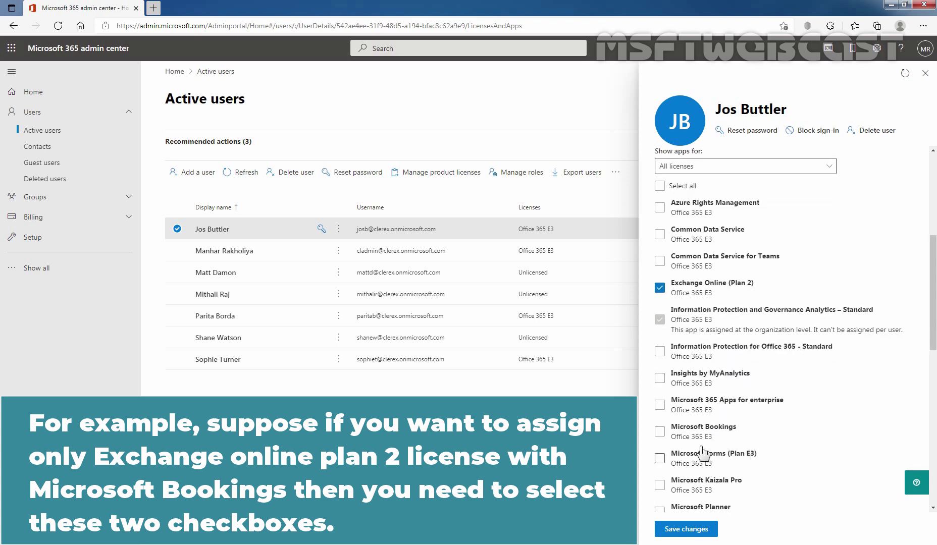
pyautogui.click(660, 433)
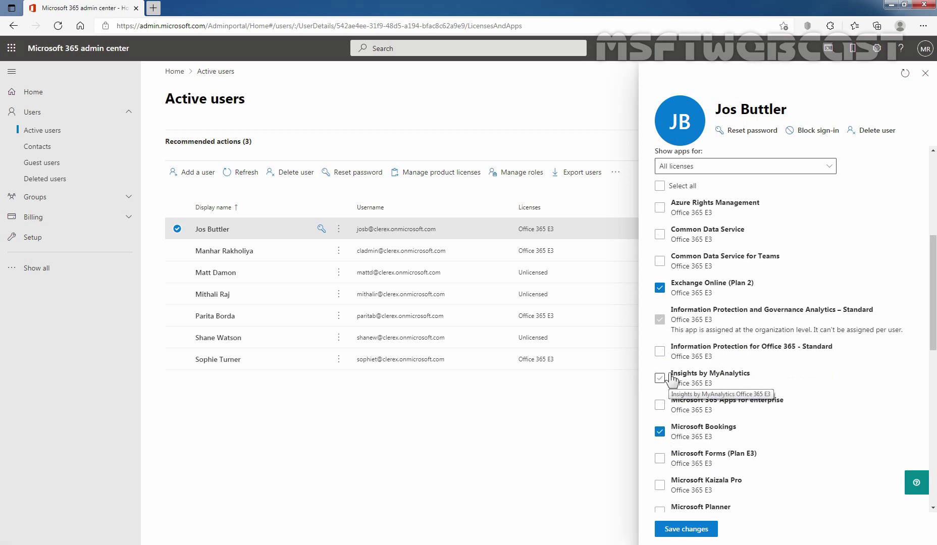
pyautogui.scroll(1, 671, 378)
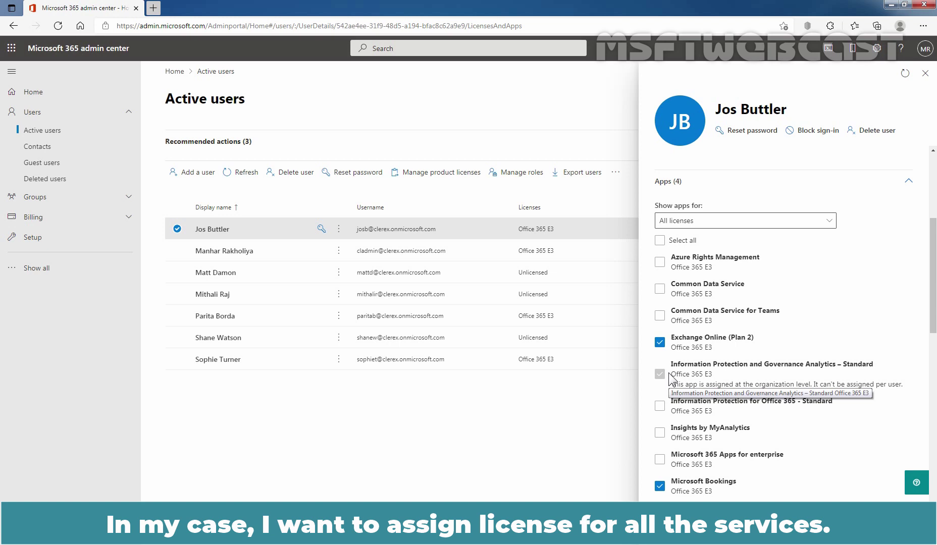
pyautogui.click(660, 241)
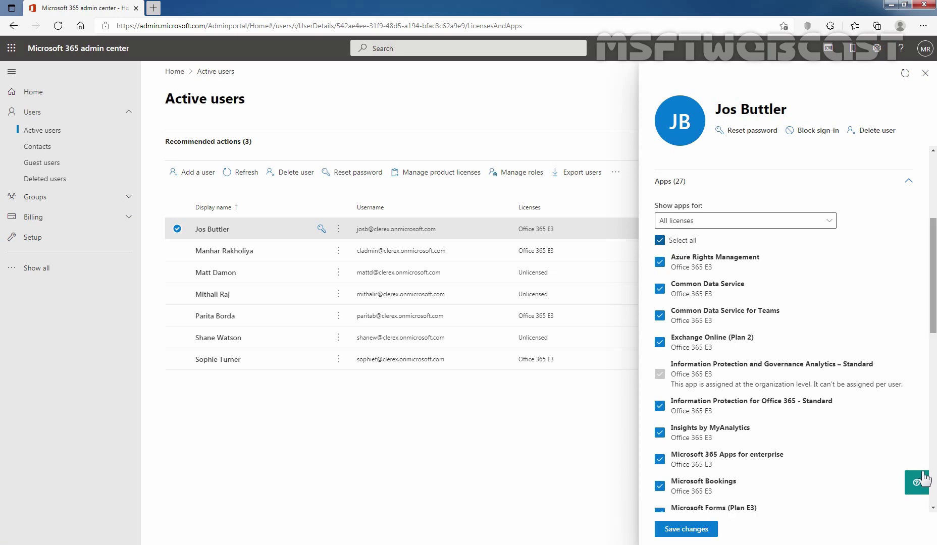
pyautogui.click(694, 531)
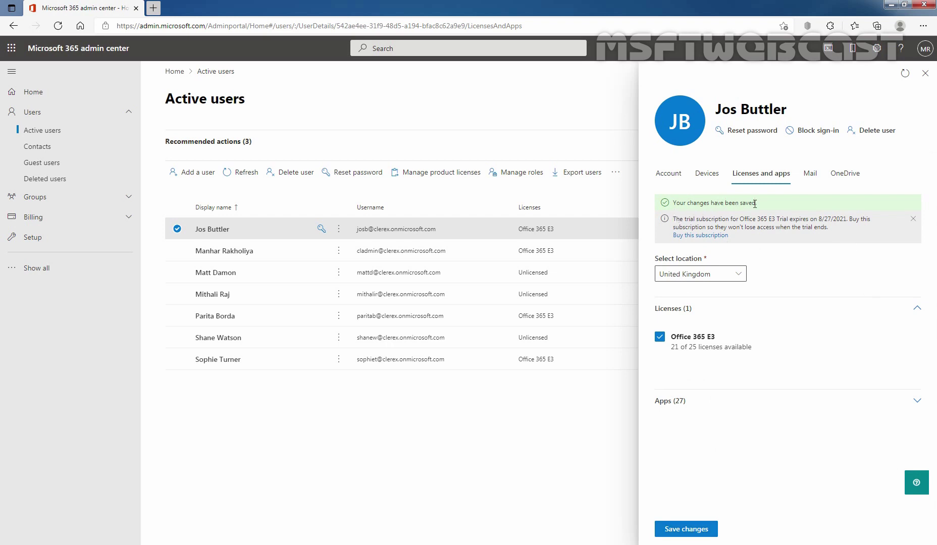
# - Close the user panel and select the unlicensed third and fourth users, deselecting the first user
pyautogui.click(924, 73)
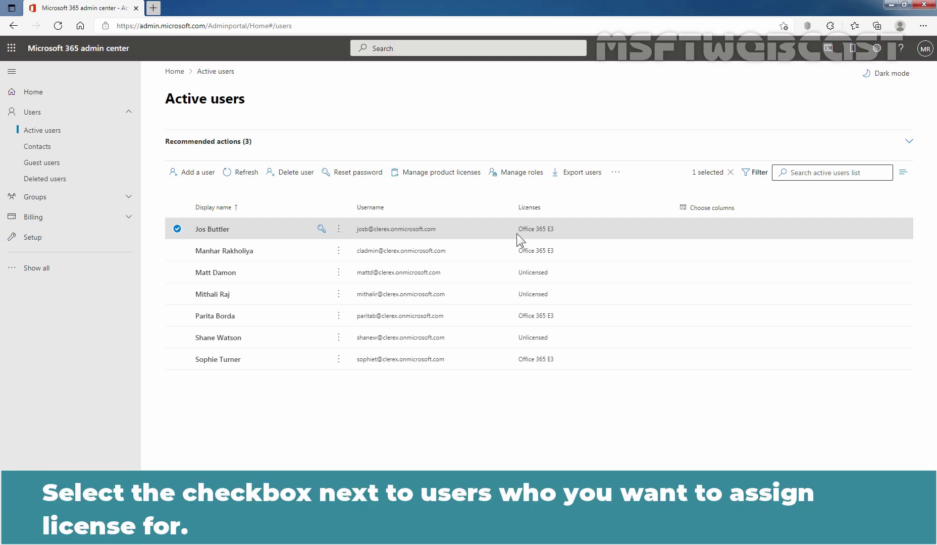
pyautogui.click(177, 272)
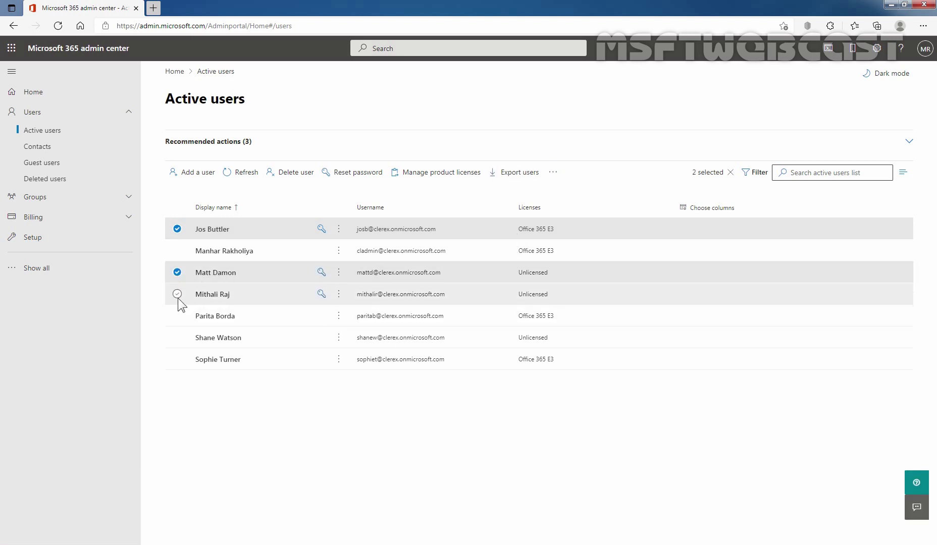
pyautogui.click(177, 294)
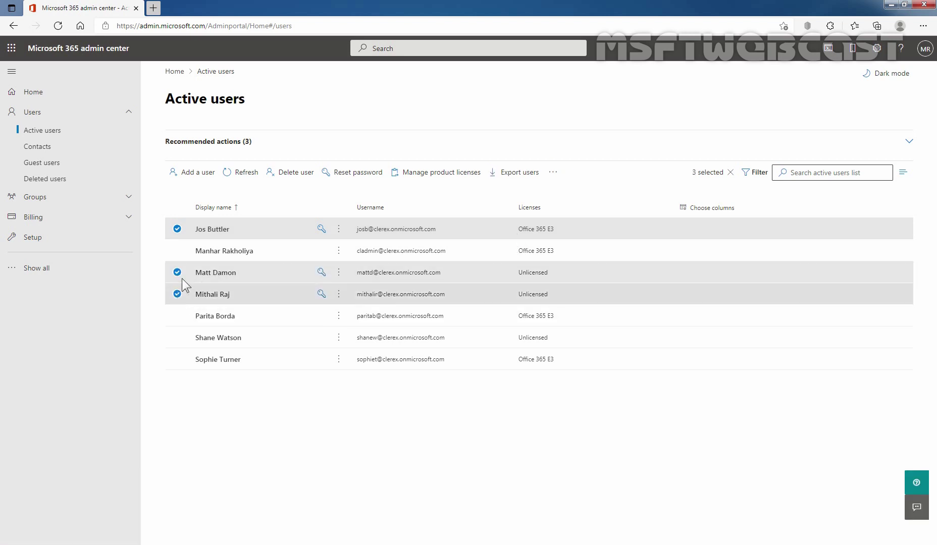
pyautogui.click(177, 229)
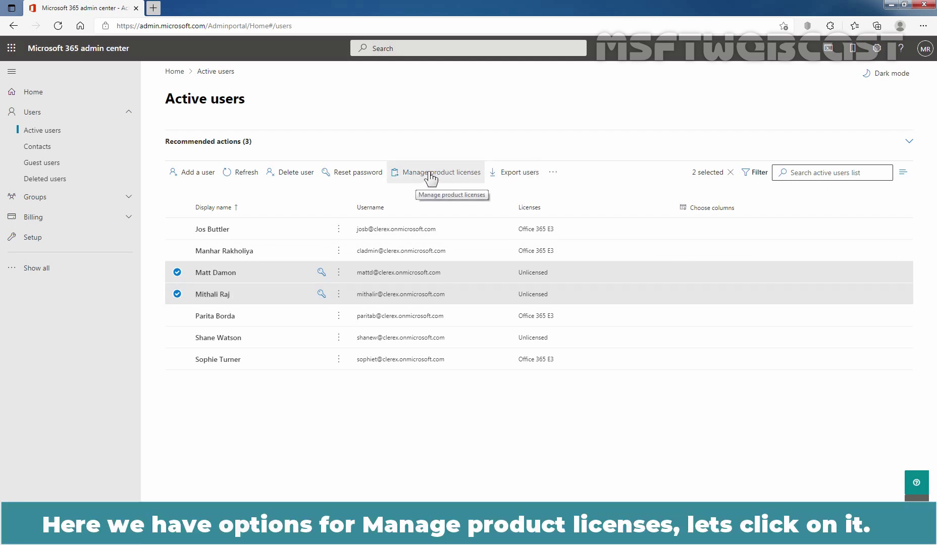
# - Bulk-assign Office 365 E3 to both selected users with Assign more and save
pyautogui.click(432, 174)
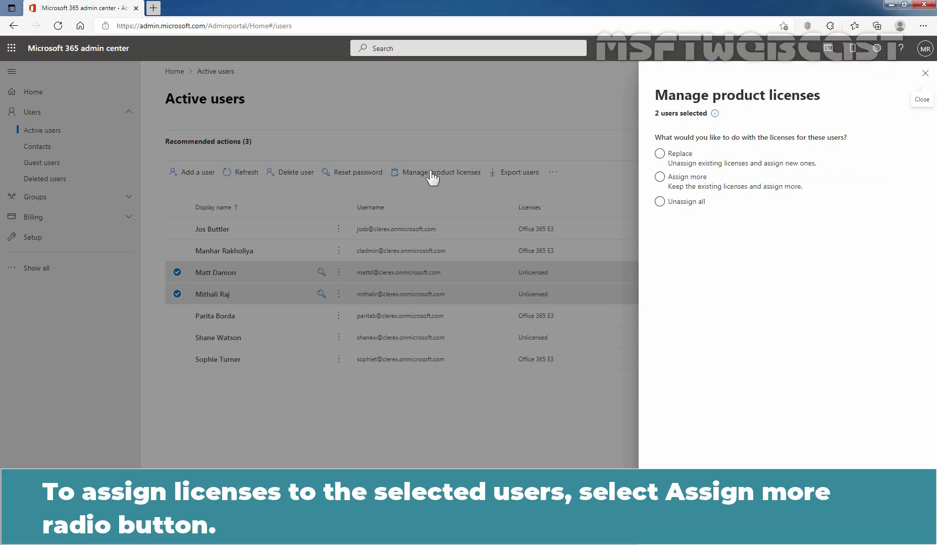
pyautogui.click(660, 178)
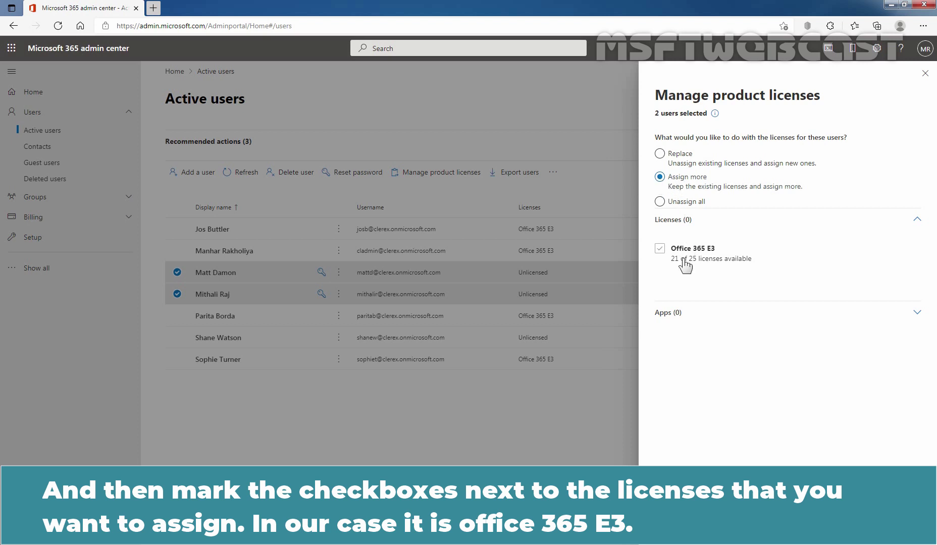
pyautogui.click(660, 250)
pyautogui.click(660, 249)
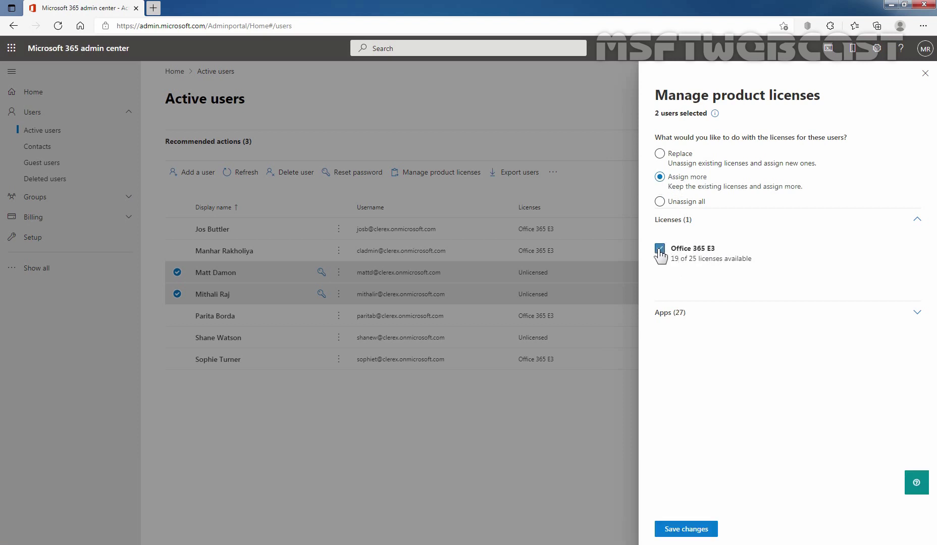
pyautogui.click(686, 316)
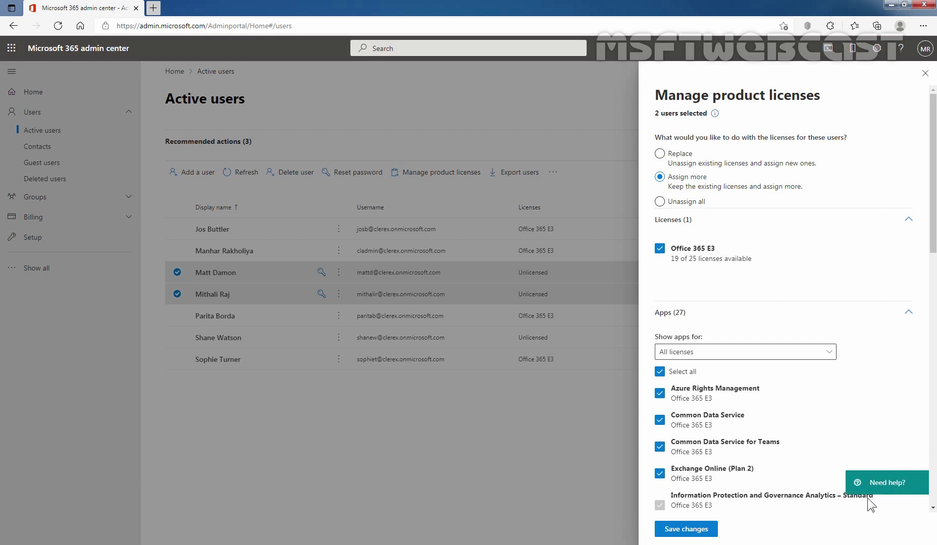
pyautogui.click(694, 531)
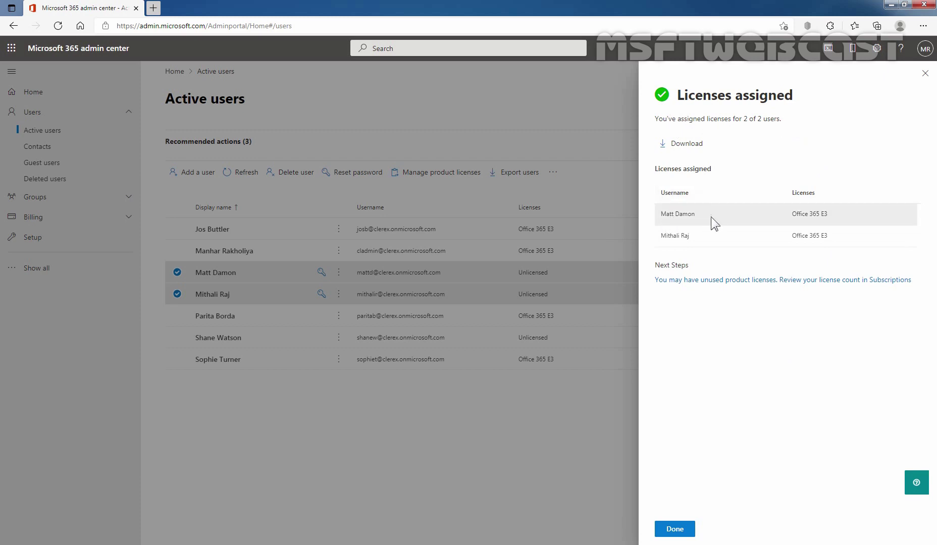
# - Close the Licenses assigned confirmation panel
pyautogui.click(925, 73)
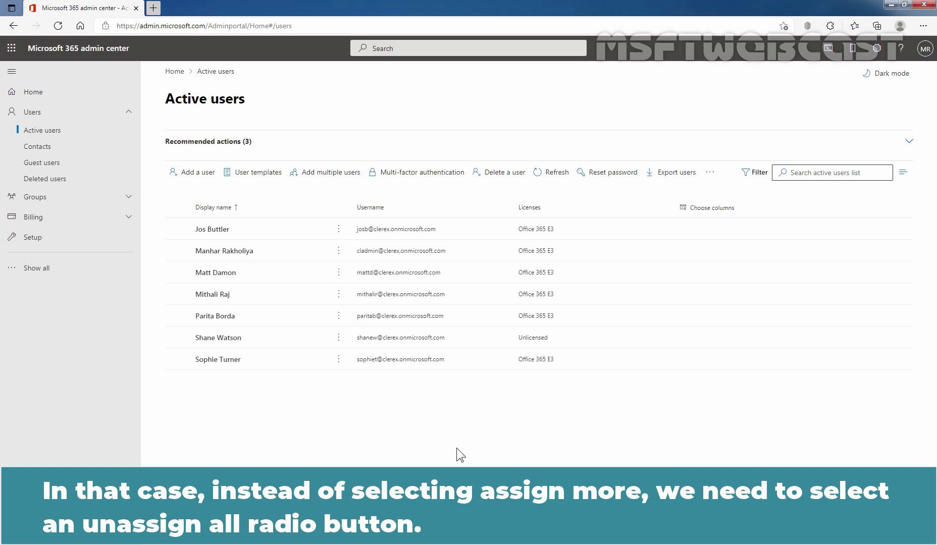
# - Remove all licenses from the two bulk-licensed users with Unassign all and save
pyautogui.click(177, 272)
pyautogui.click(177, 293)
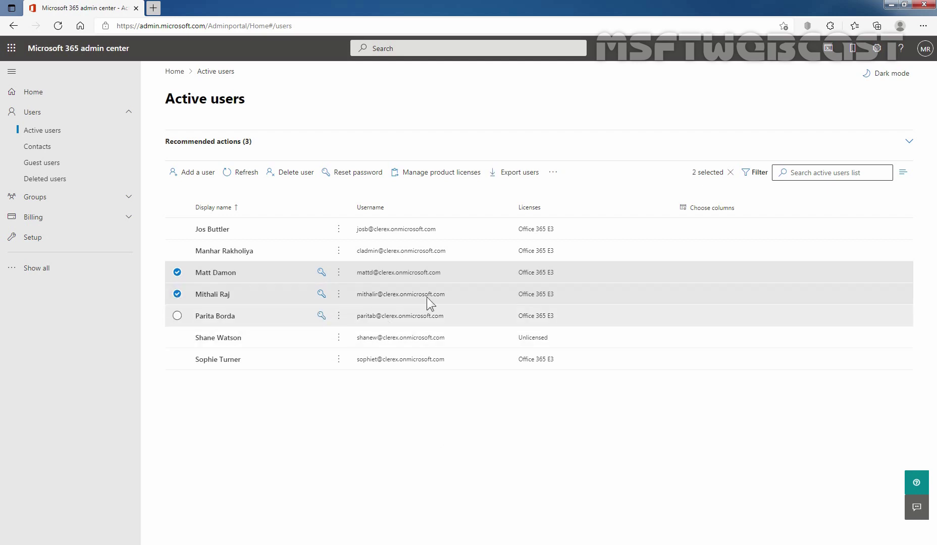
pyautogui.click(434, 176)
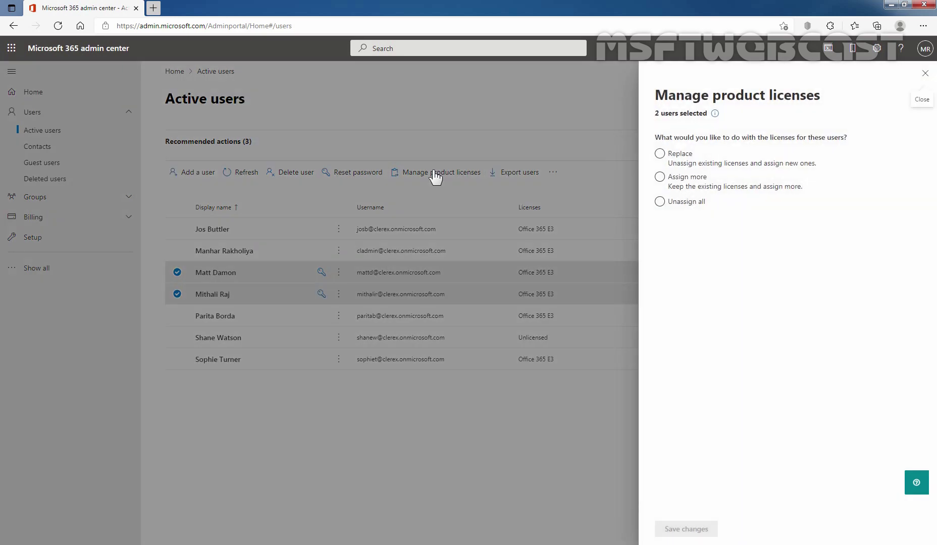
pyautogui.click(659, 202)
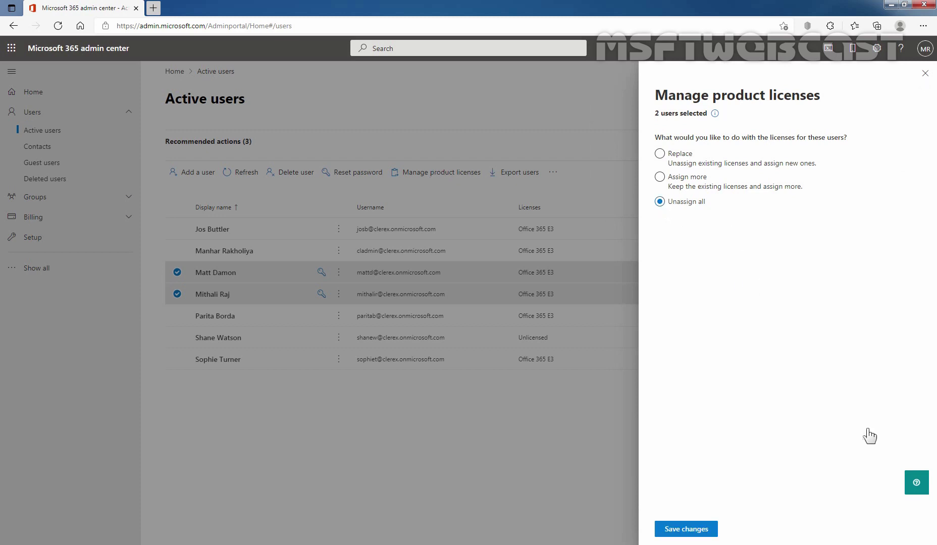
pyautogui.click(692, 530)
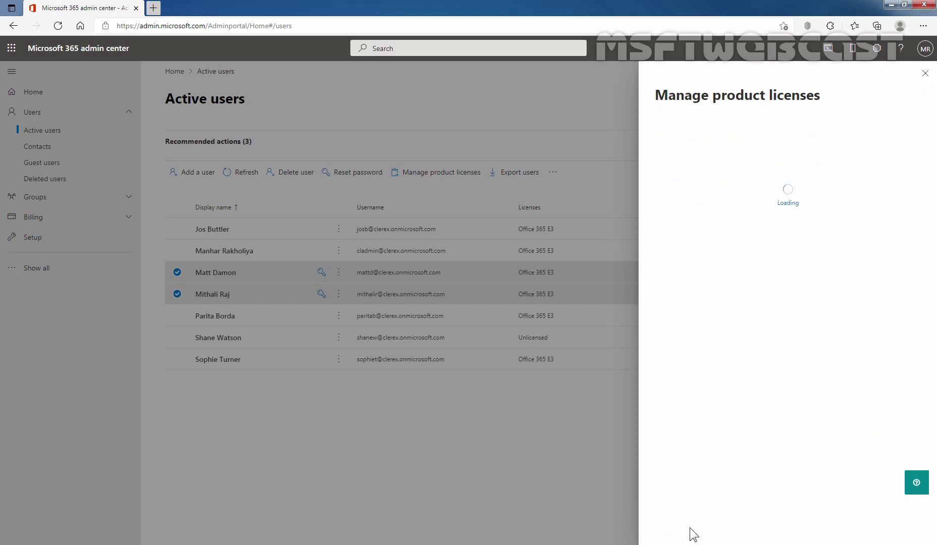
pyautogui.click(694, 534)
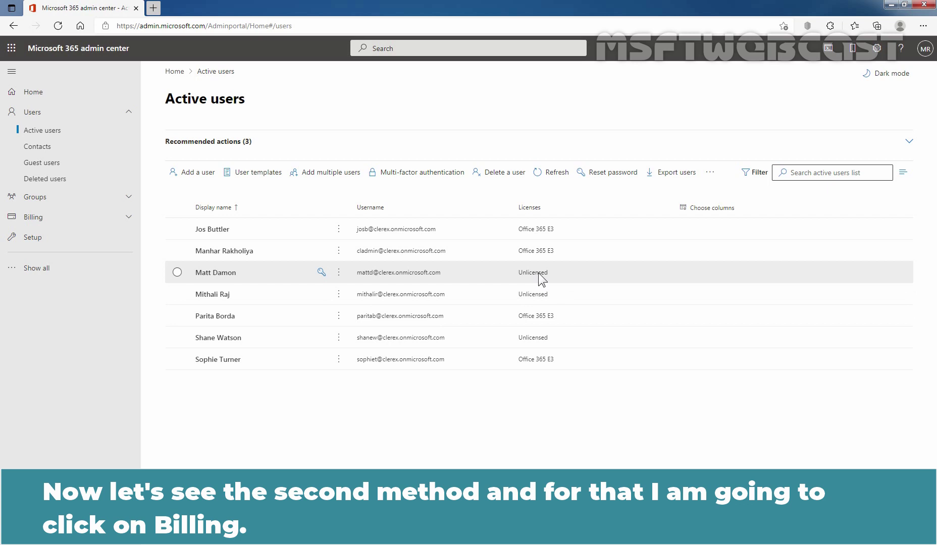
# - Open the Office 365 E3 subscription under Billing > Licenses and check its 21 available licenses
pyautogui.click(60, 218)
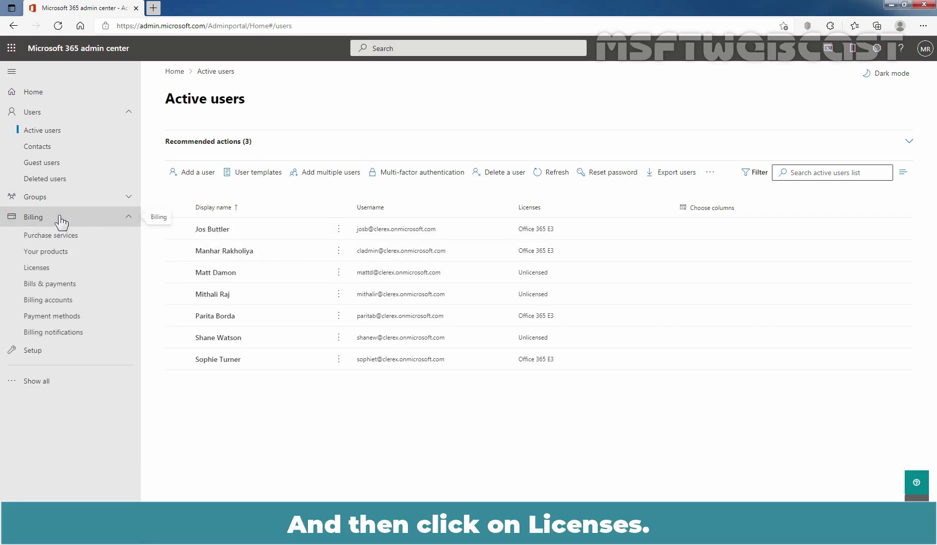
pyautogui.click(44, 272)
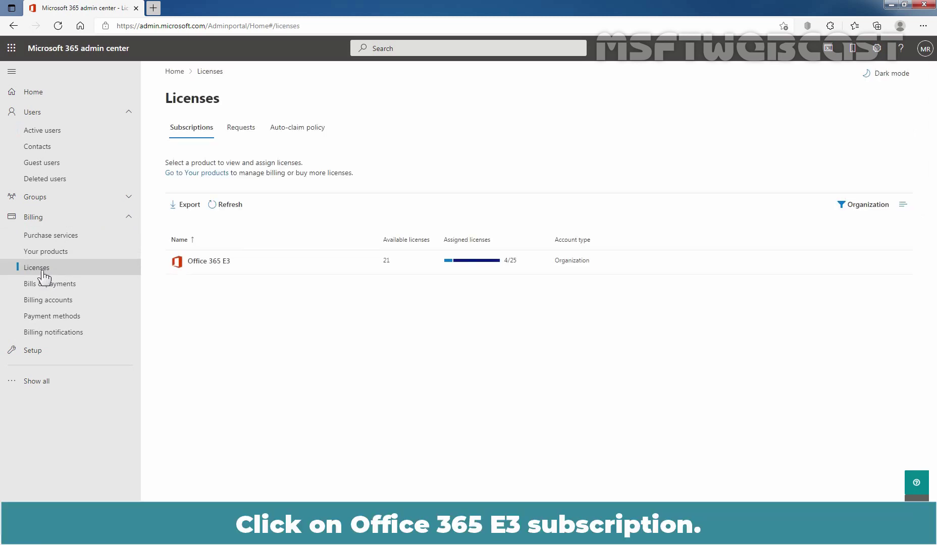
pyautogui.click(217, 264)
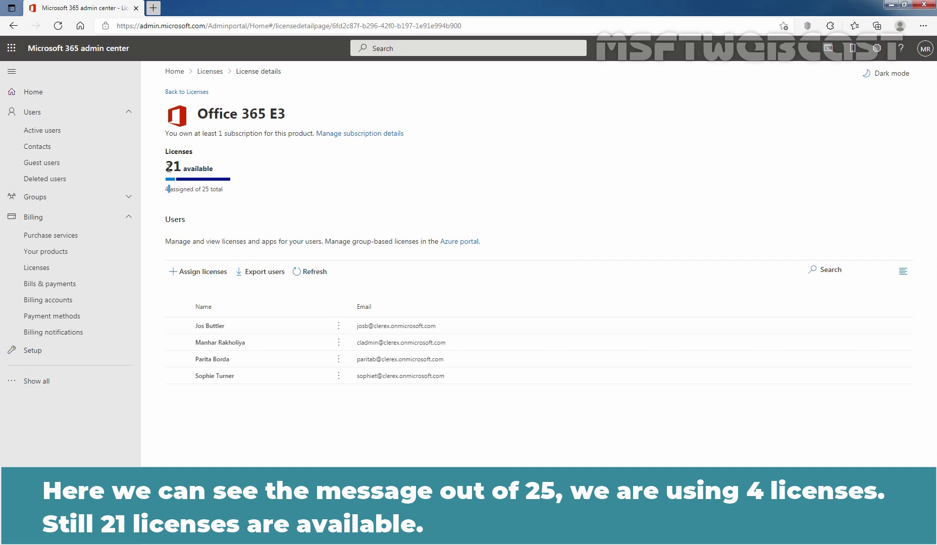
pyautogui.moveTo(165, 148); pyautogui.dragTo(215, 164)
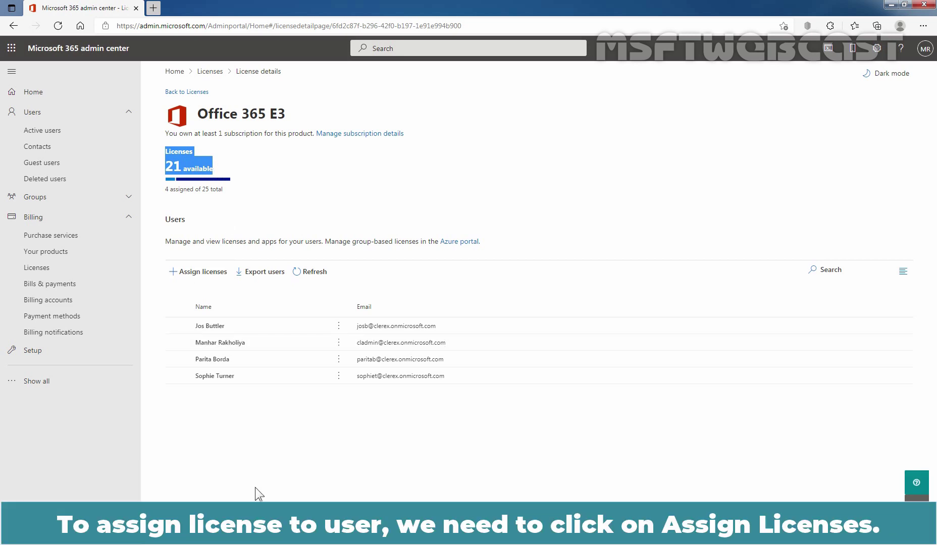
# - Start assigning Office 365 E3 and add the user found by searching their name
pyautogui.click(191, 275)
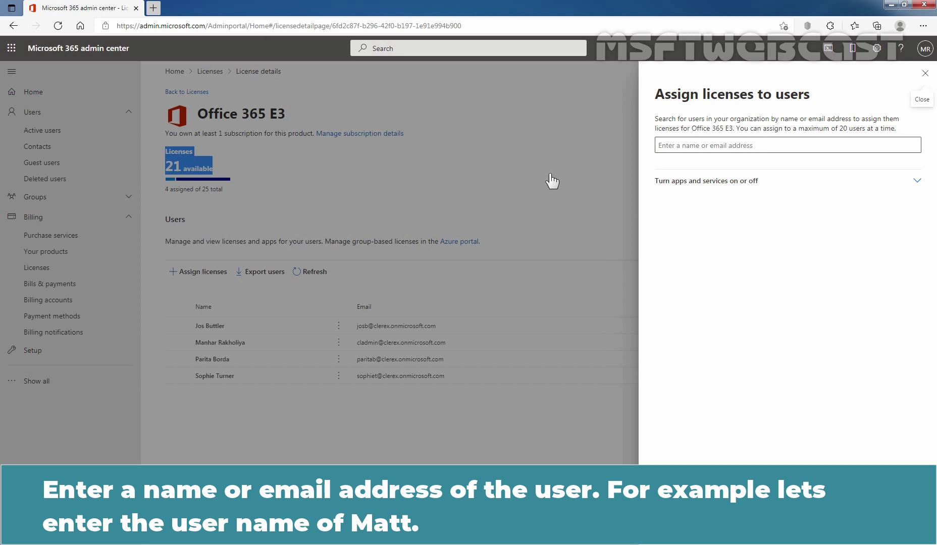
pyautogui.click(696, 145)
pyautogui.write('matt')
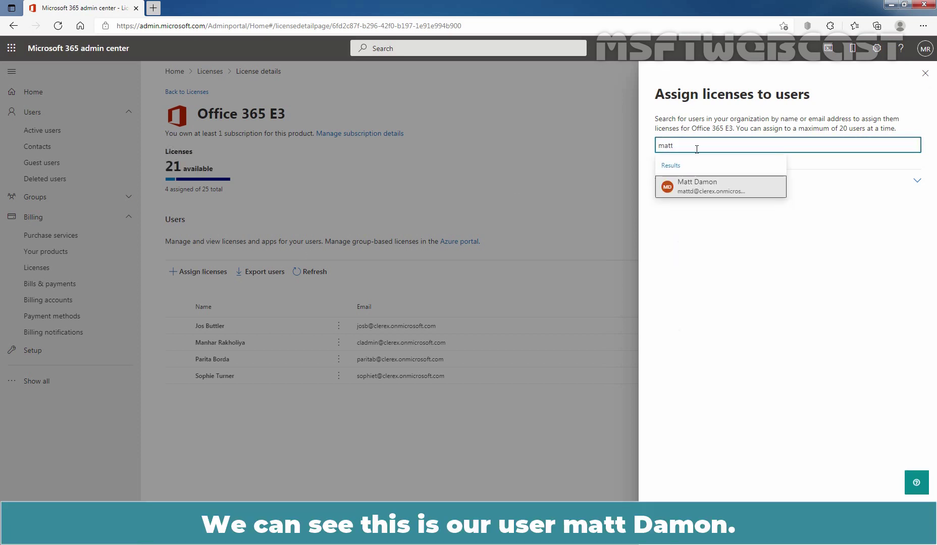
pyautogui.click(680, 189)
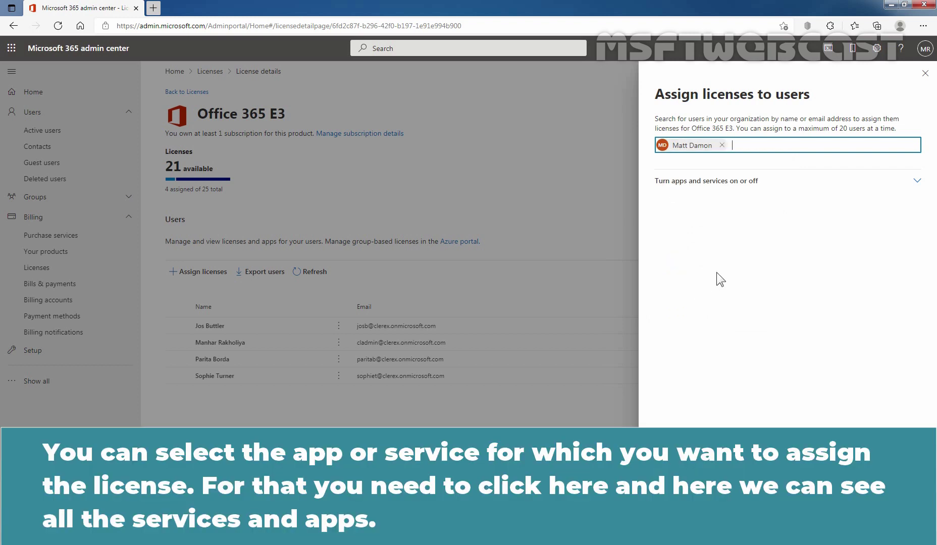
# - Review the included apps, assign the license to the chosen user, and close the confirmation
pyautogui.click(913, 185)
pyautogui.scroll(-5, 781, 225)
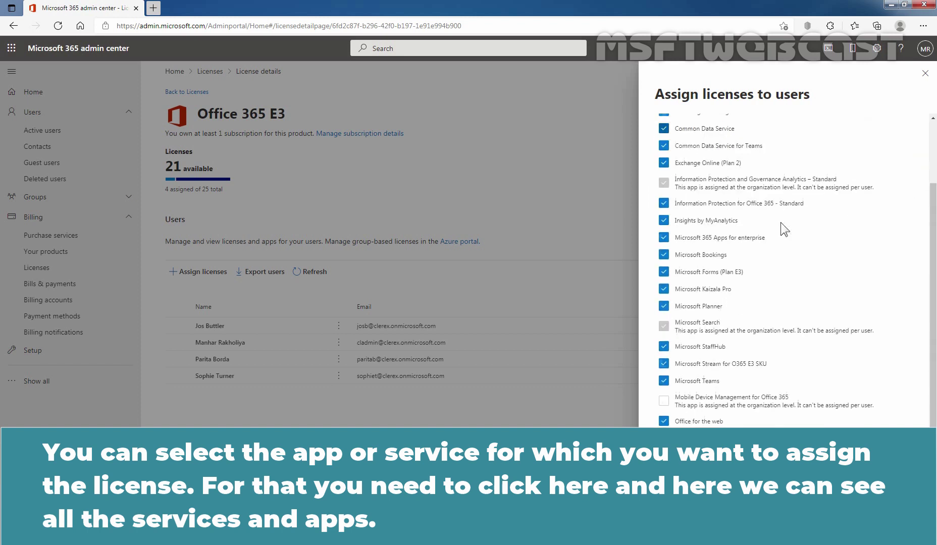
pyautogui.scroll(5, 765, 326)
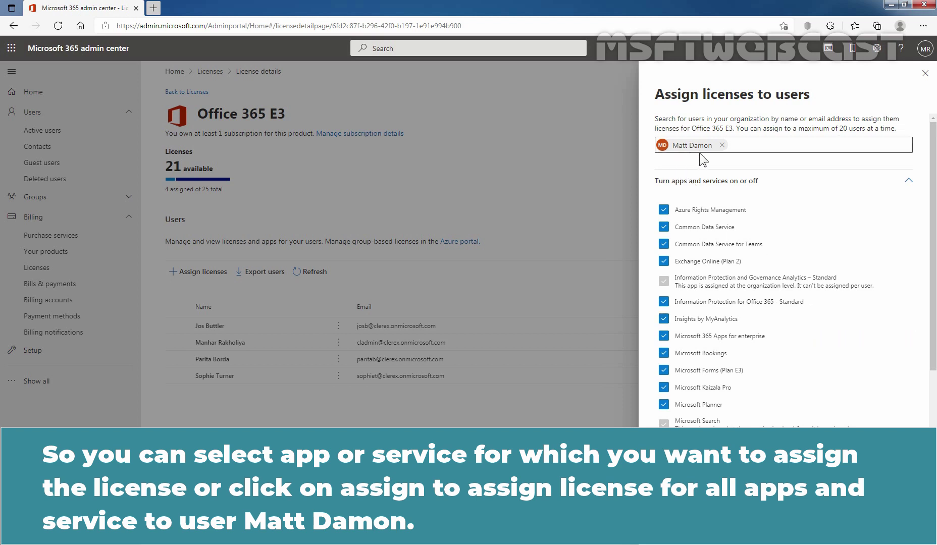
pyautogui.click(675, 529)
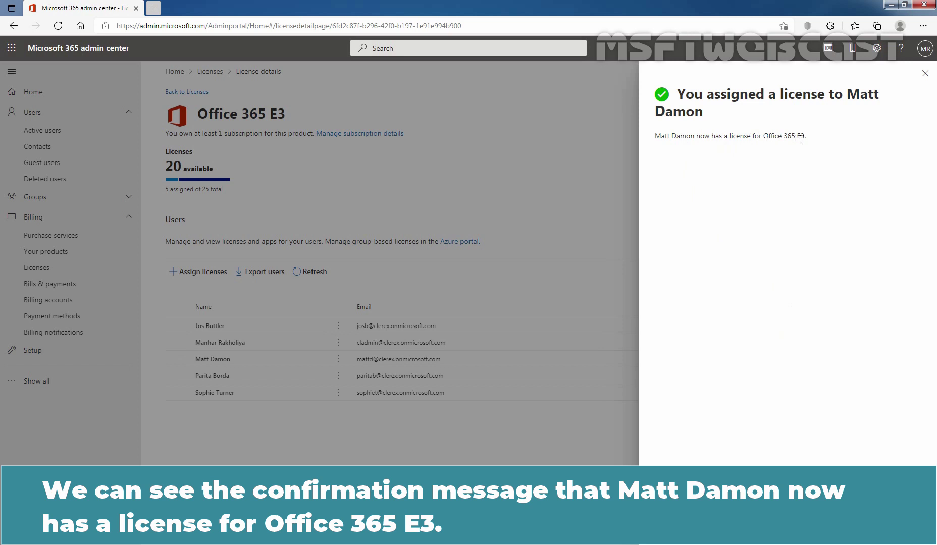
pyautogui.click(925, 73)
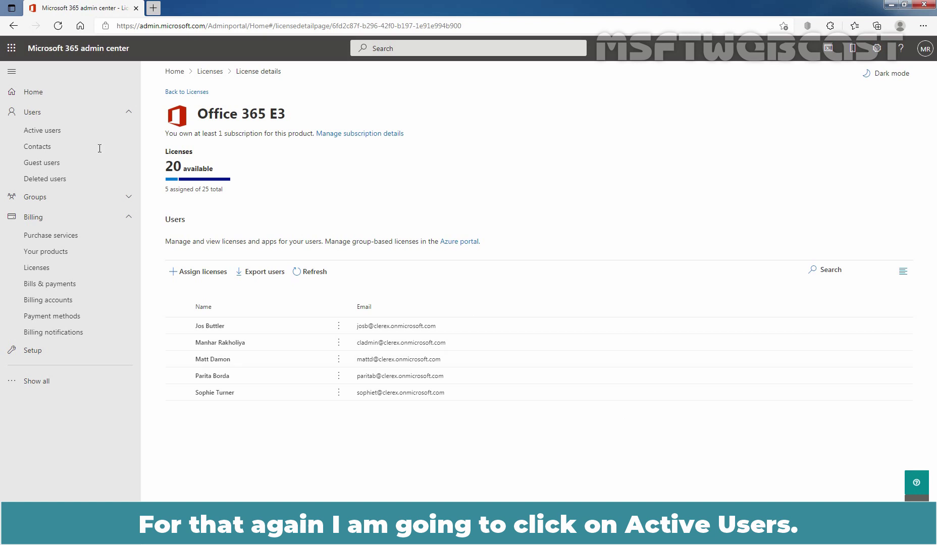
# - Remove Office 365 E3 from the last user in Active users and save, leaving them Unlicensed
pyautogui.click(50, 132)
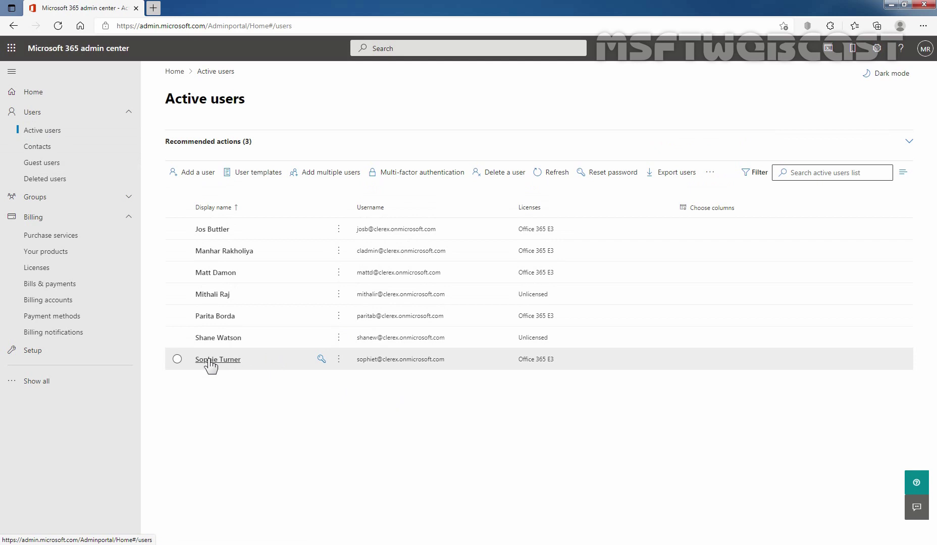
pyautogui.click(211, 359)
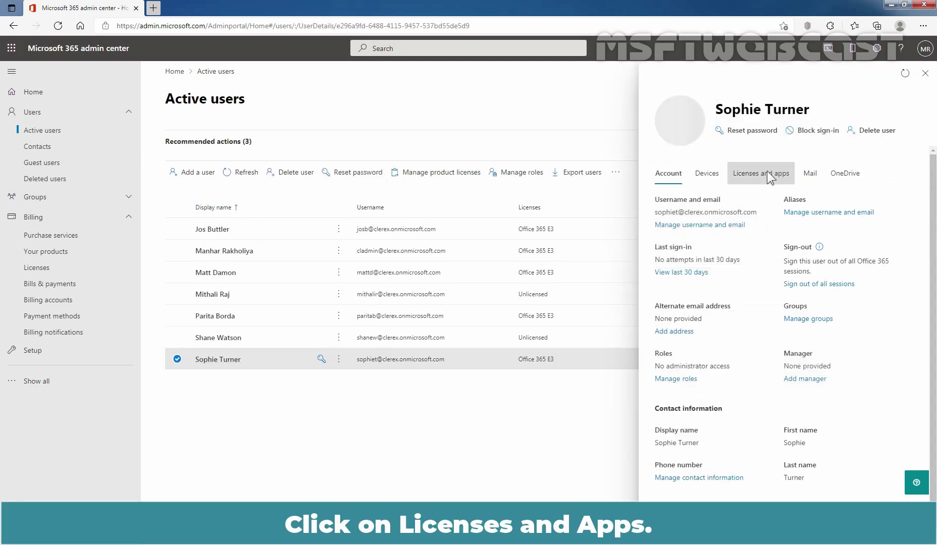
pyautogui.click(758, 184)
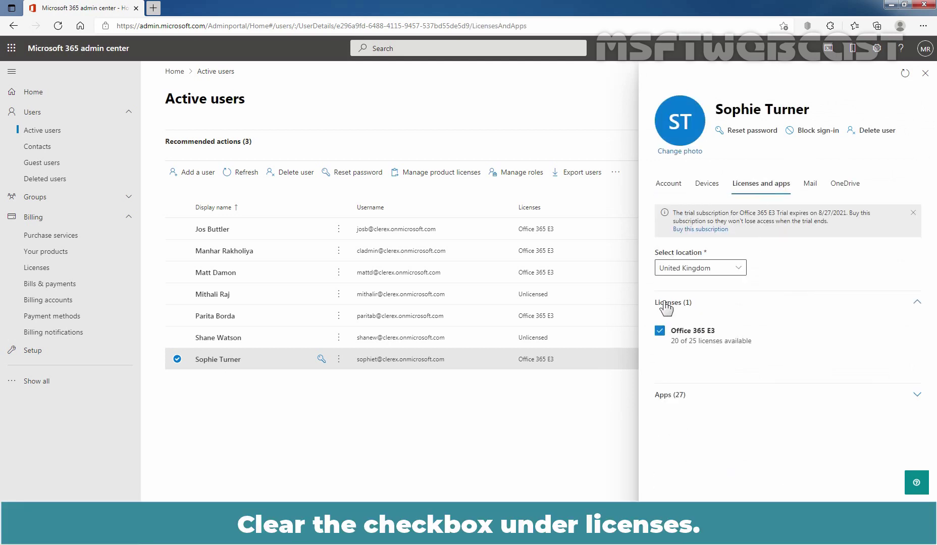
pyautogui.click(659, 330)
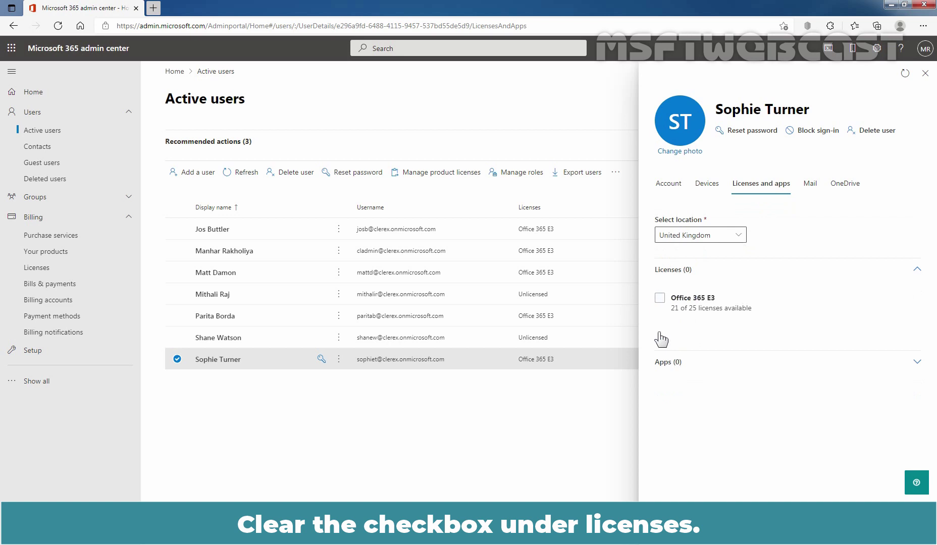
pyautogui.click(686, 530)
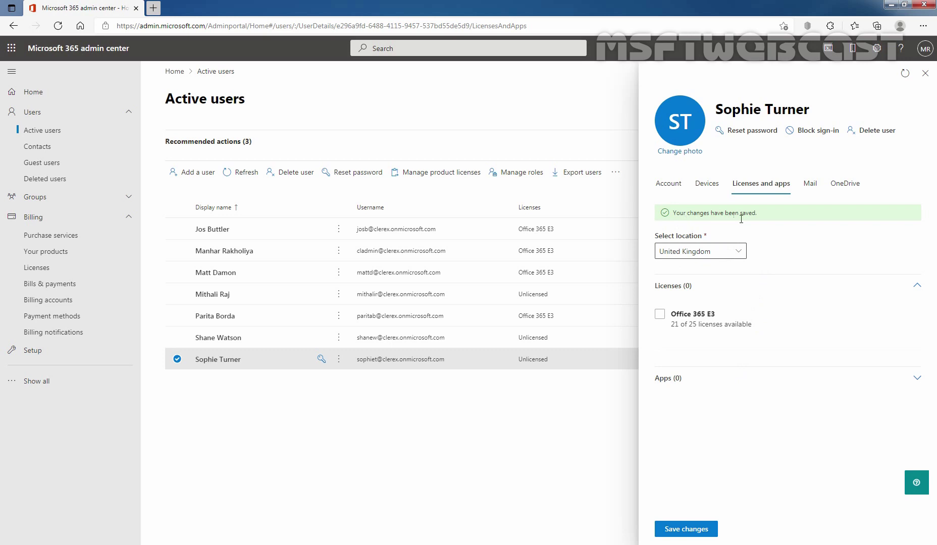
pyautogui.click(927, 75)
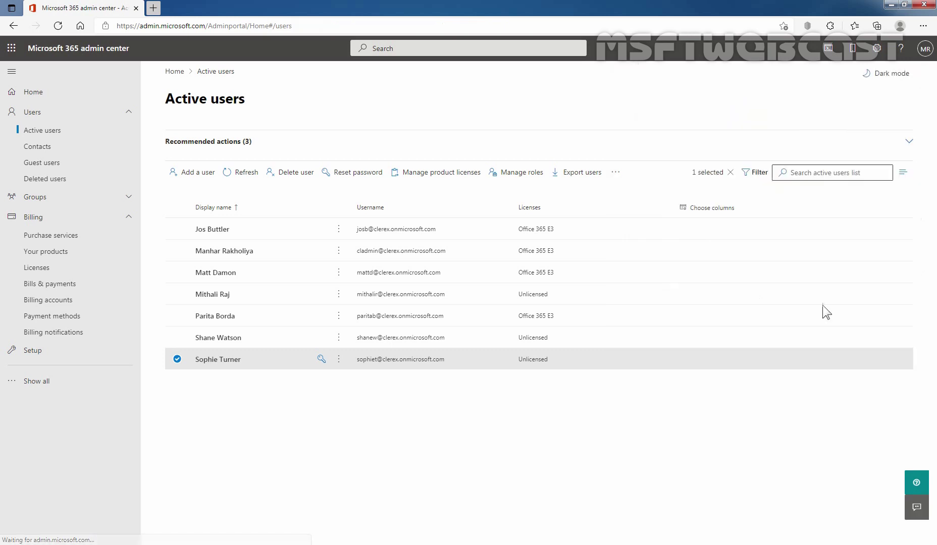